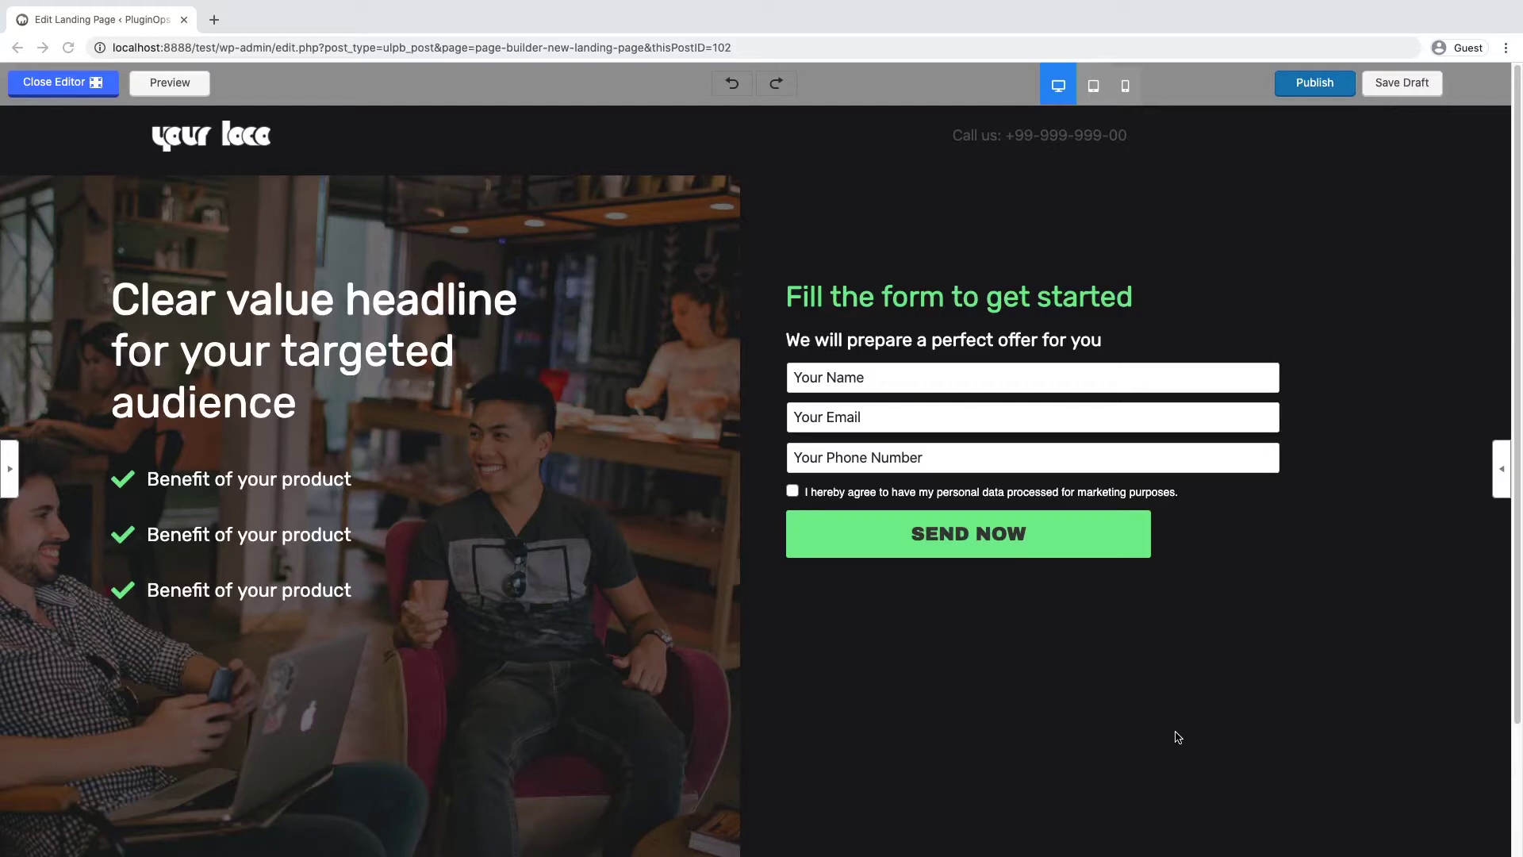
pyautogui.scroll(-1, 925, 646)
pyautogui.scroll(1, 820, 353)
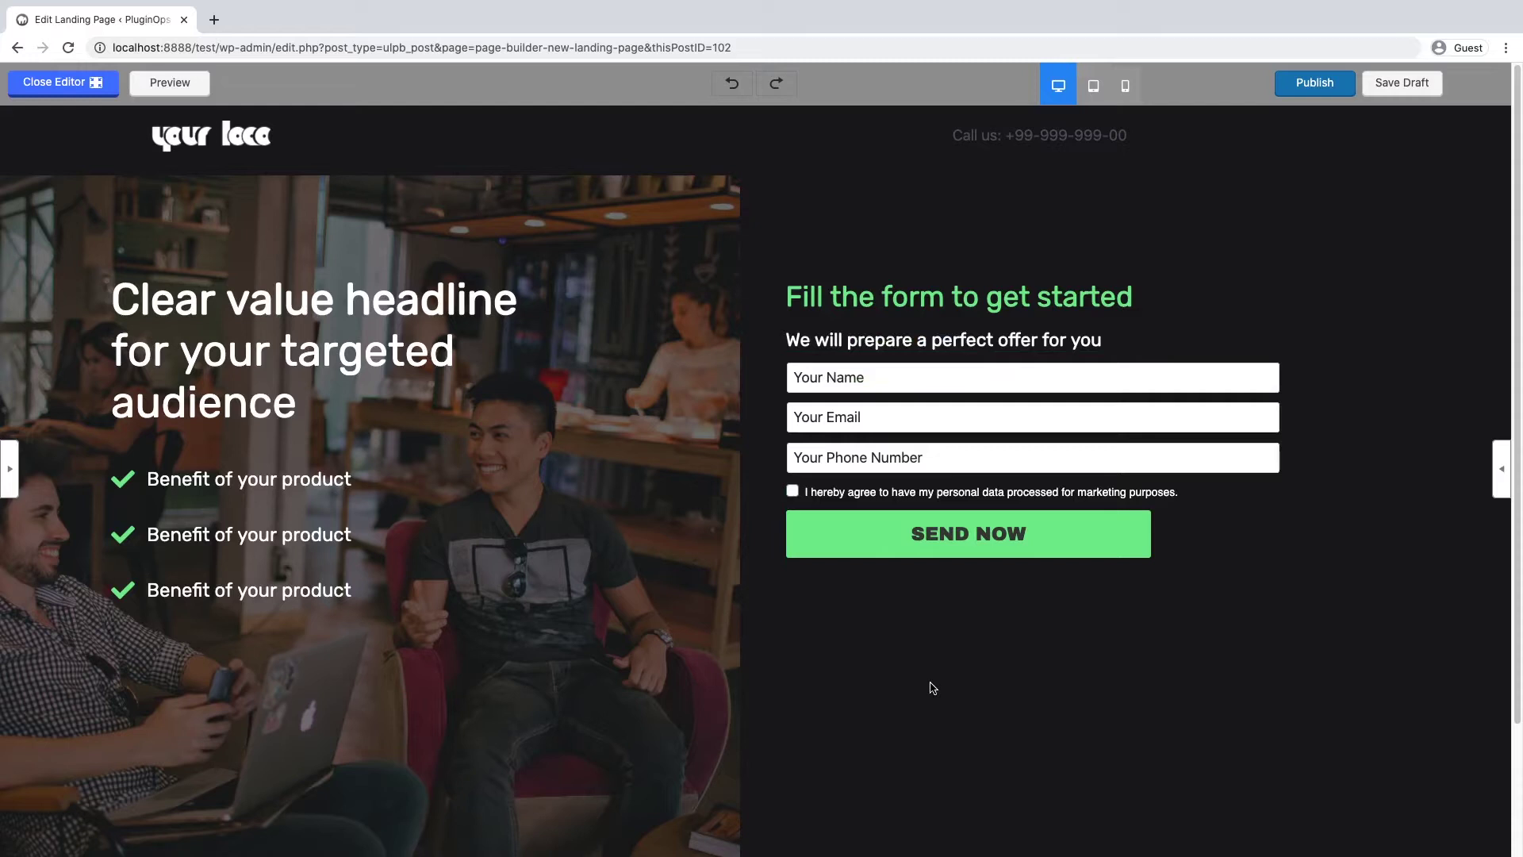
# Step: Close the page builder and show A Landing Page's Export Template tab
pyautogui.click(72, 96)
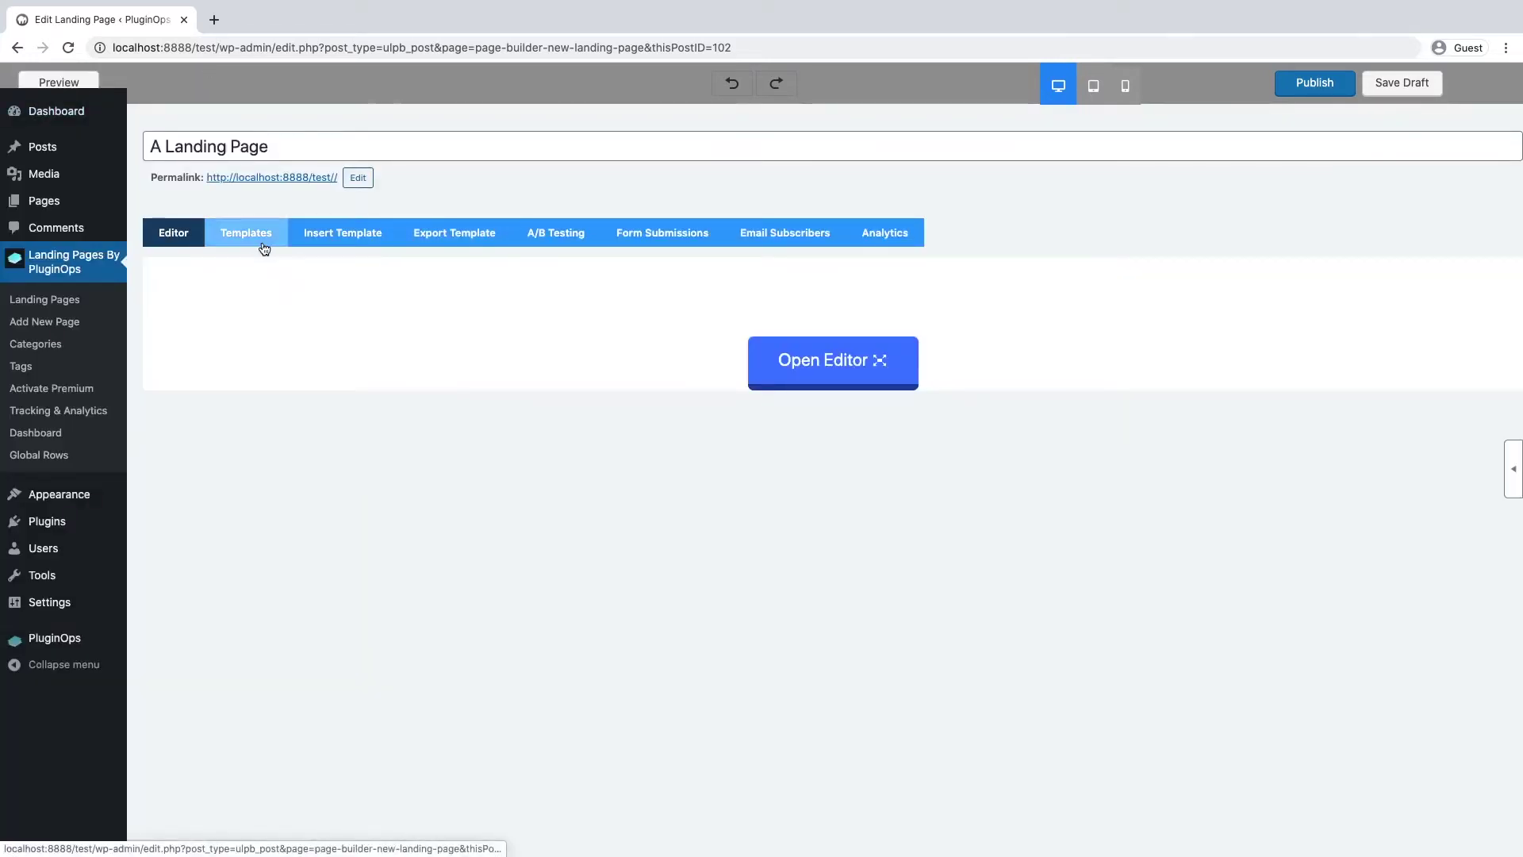
pyautogui.click(441, 242)
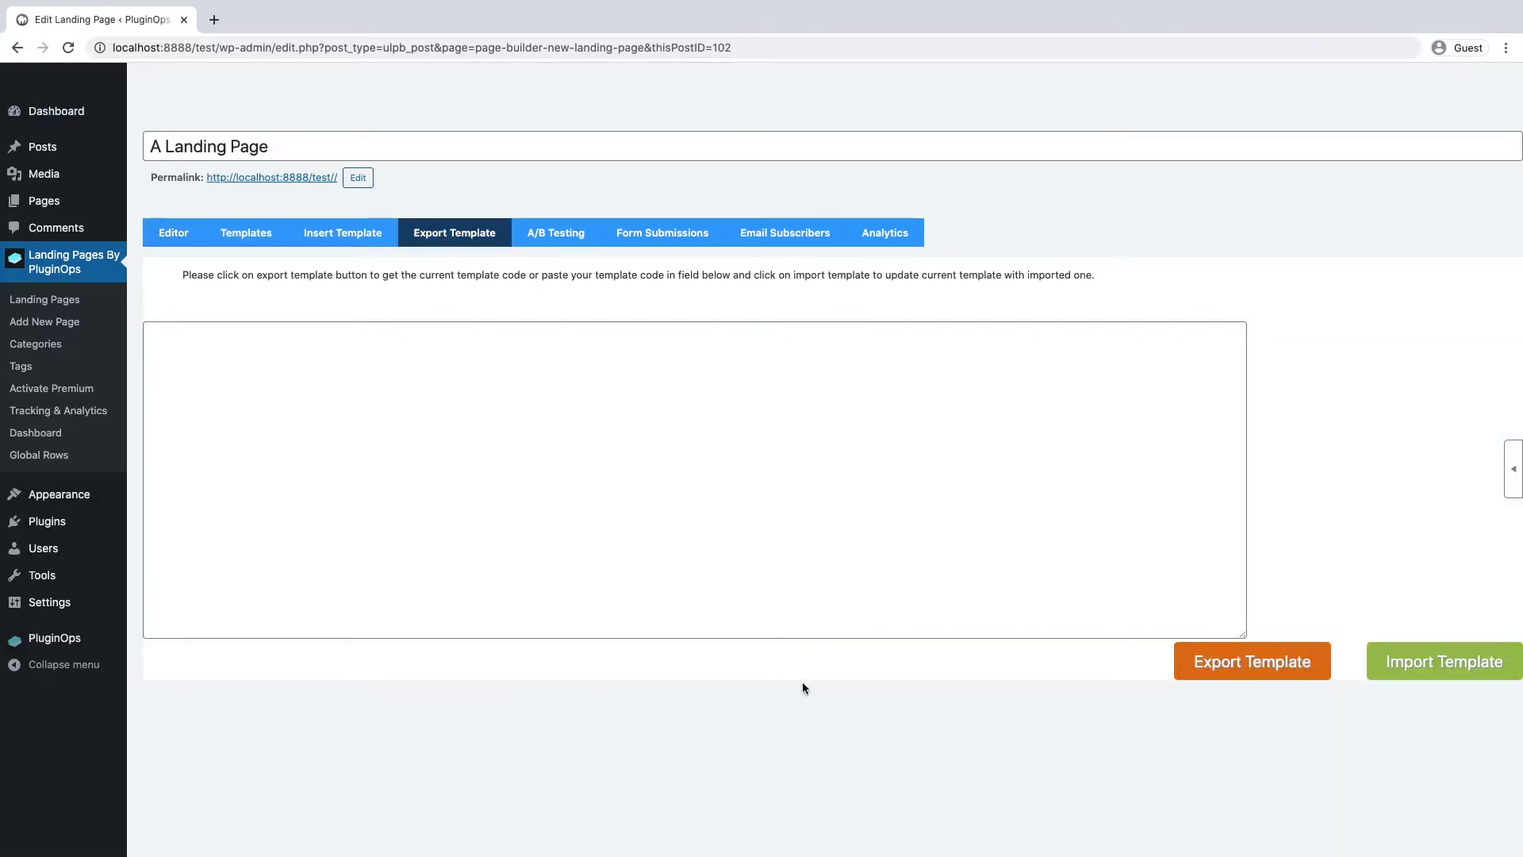
# Step: Generate A Landing Page's template code and copy all of it to the clipboard
pyautogui.click(1217, 676)
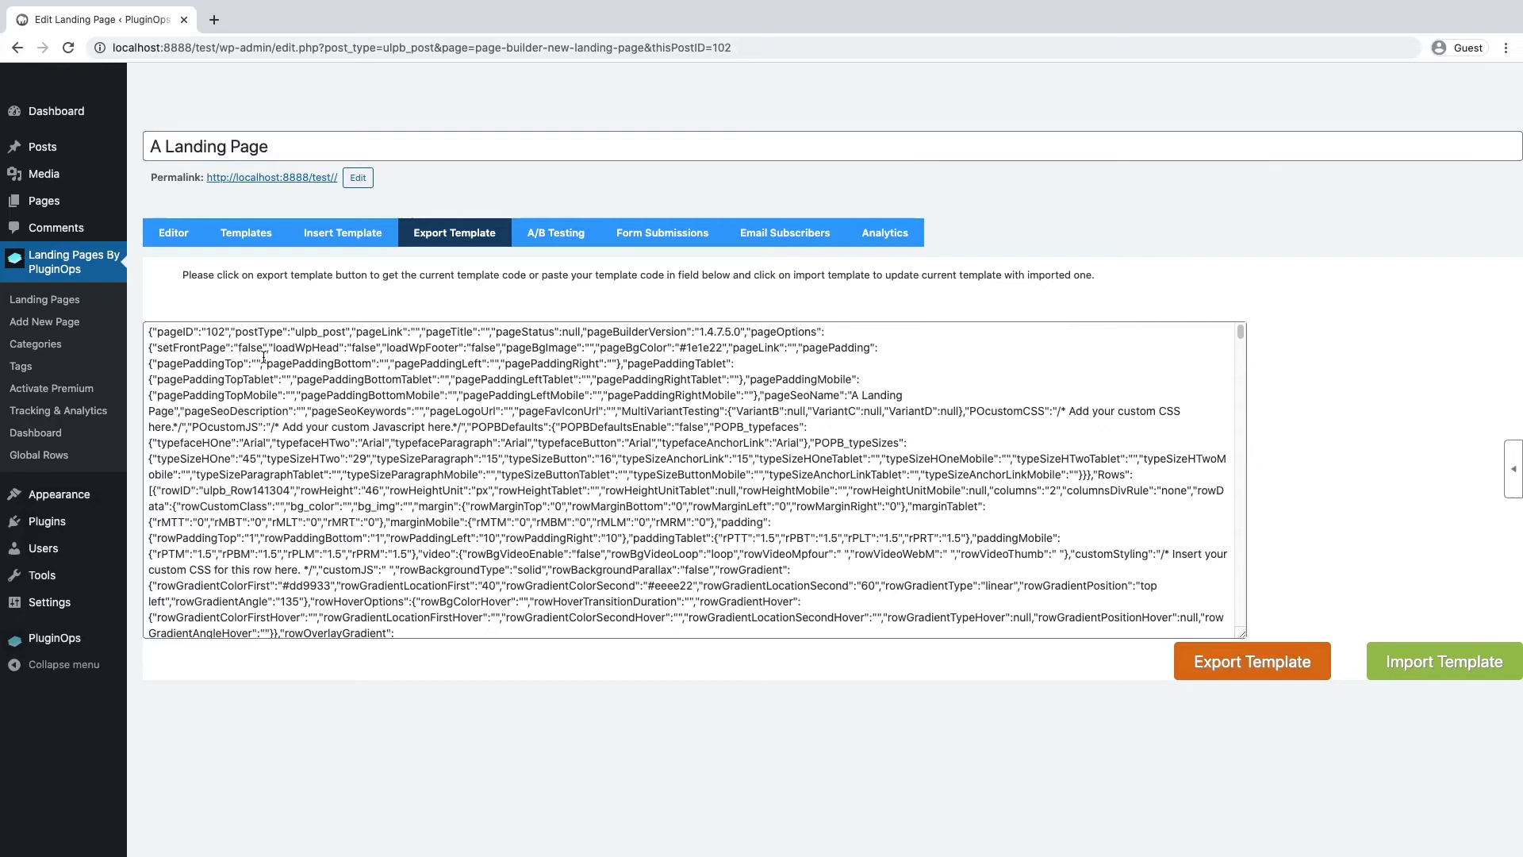
pyautogui.click(433, 430)
pyautogui.hotkey('ctrl', 'a')
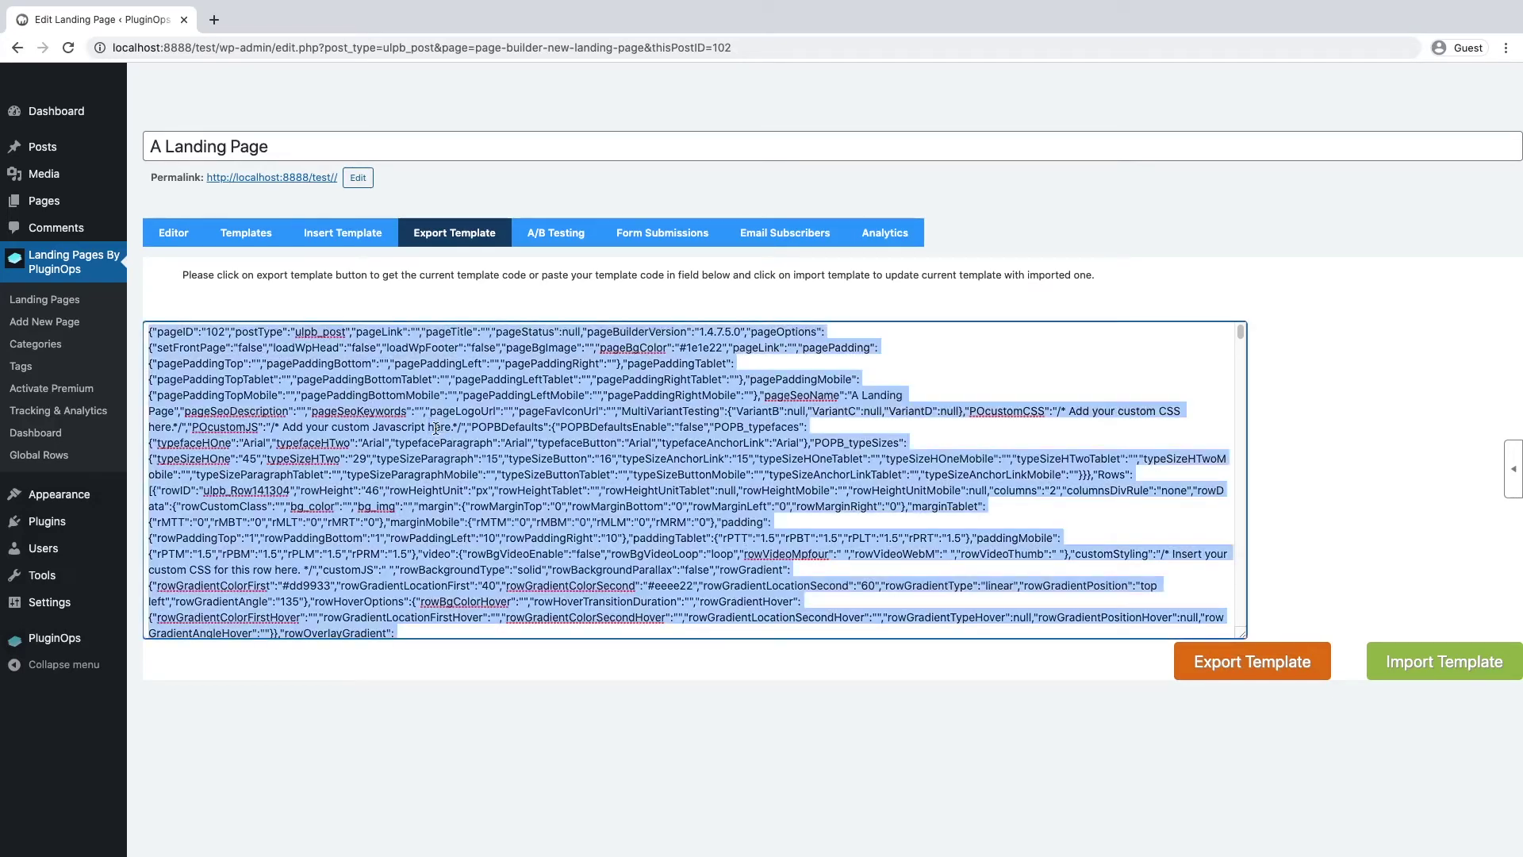
pyautogui.rightClick(444, 418)
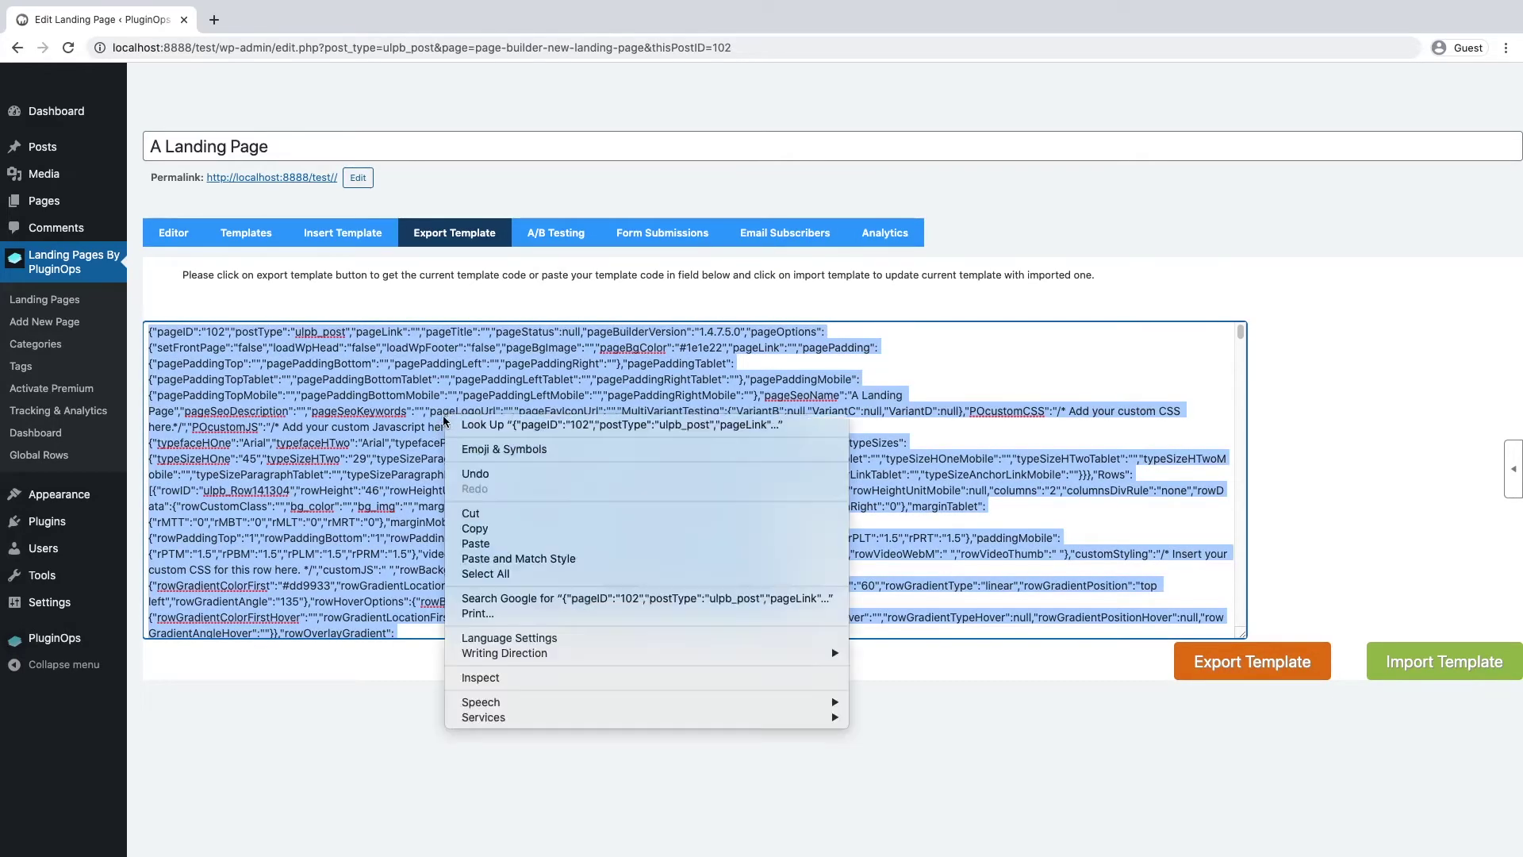
pyautogui.click(498, 529)
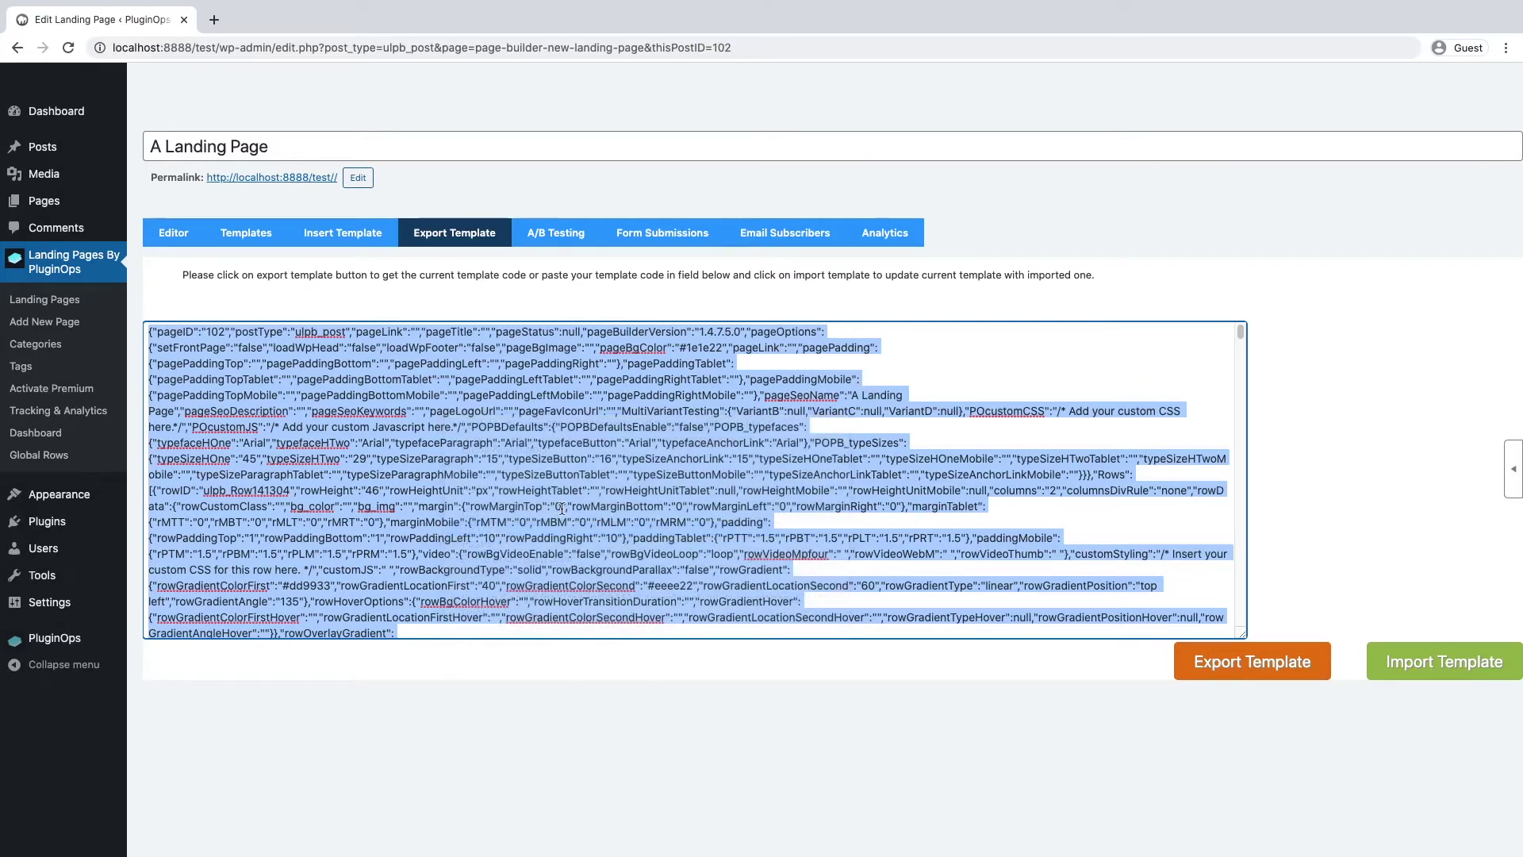
pyautogui.click(550, 291)
# Step: Open a new untitled landing page from Add New Page in a second browser tab
pyautogui.rightClick(24, 322)
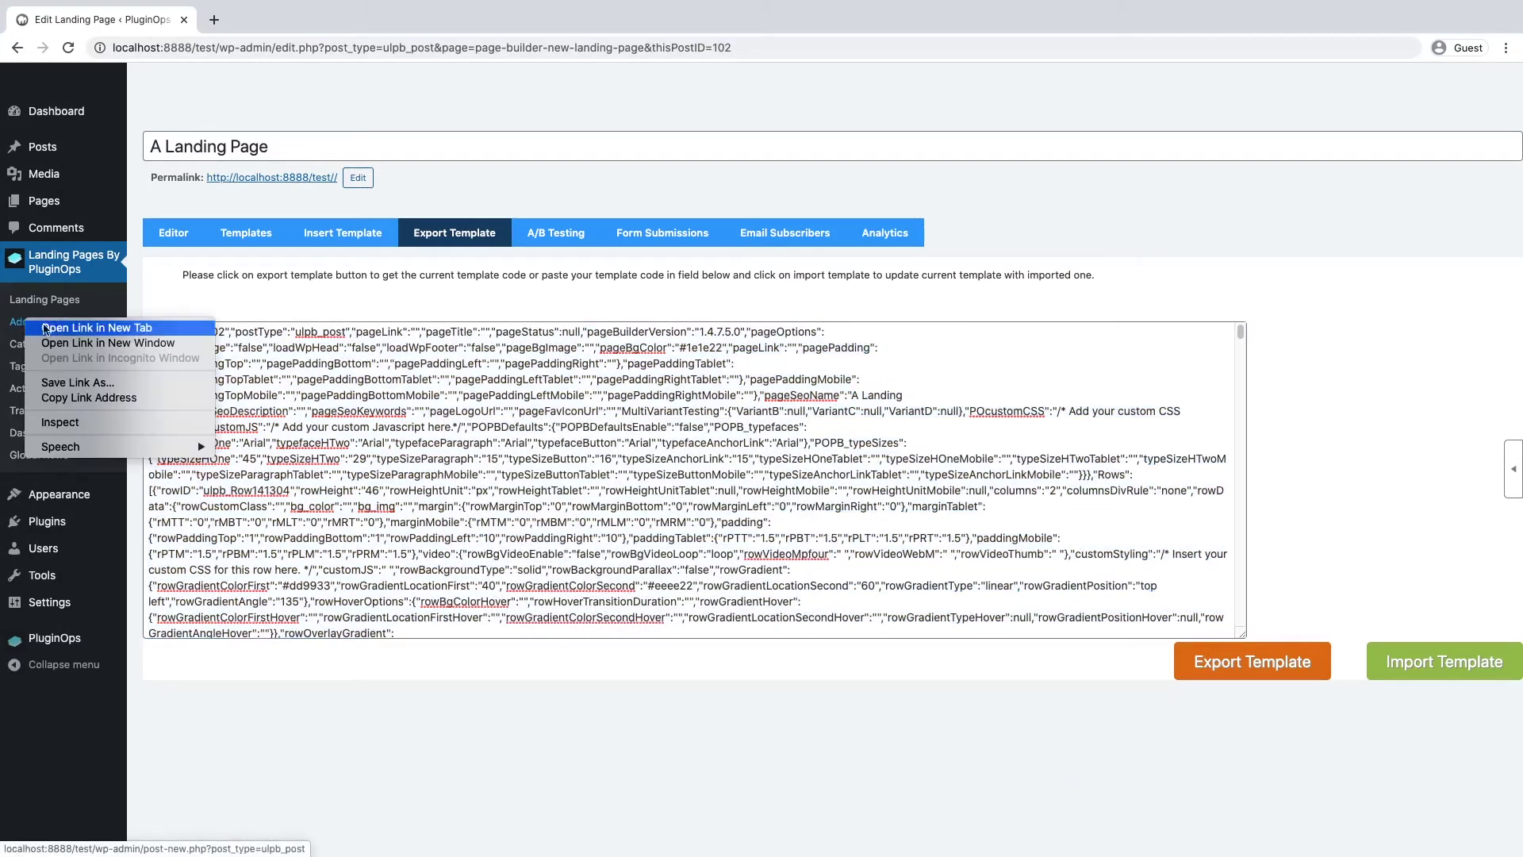
pyautogui.click(72, 327)
pyautogui.click(123, 27)
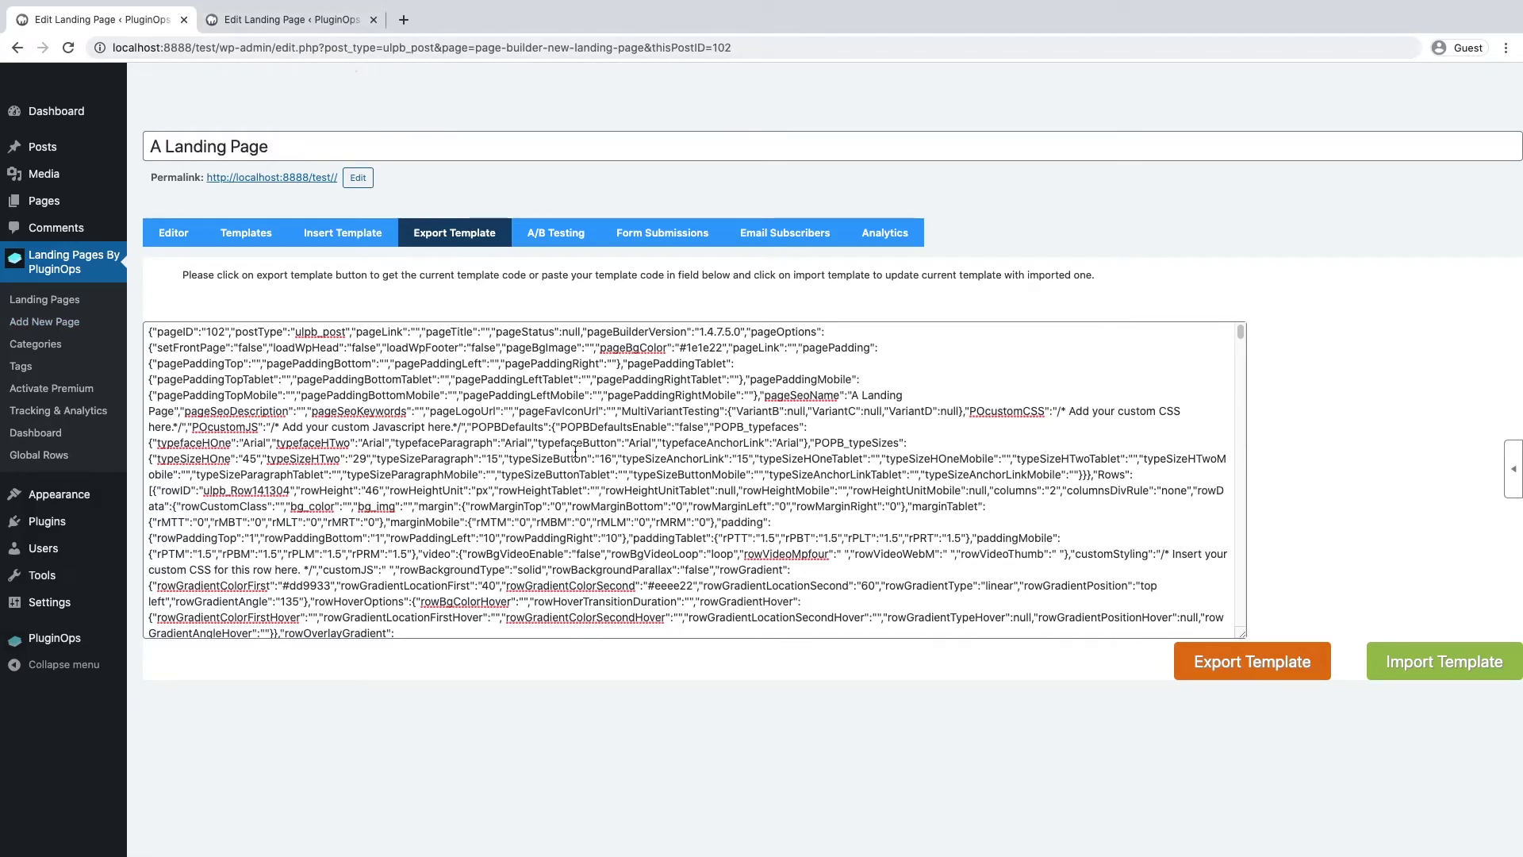
pyautogui.click(307, 23)
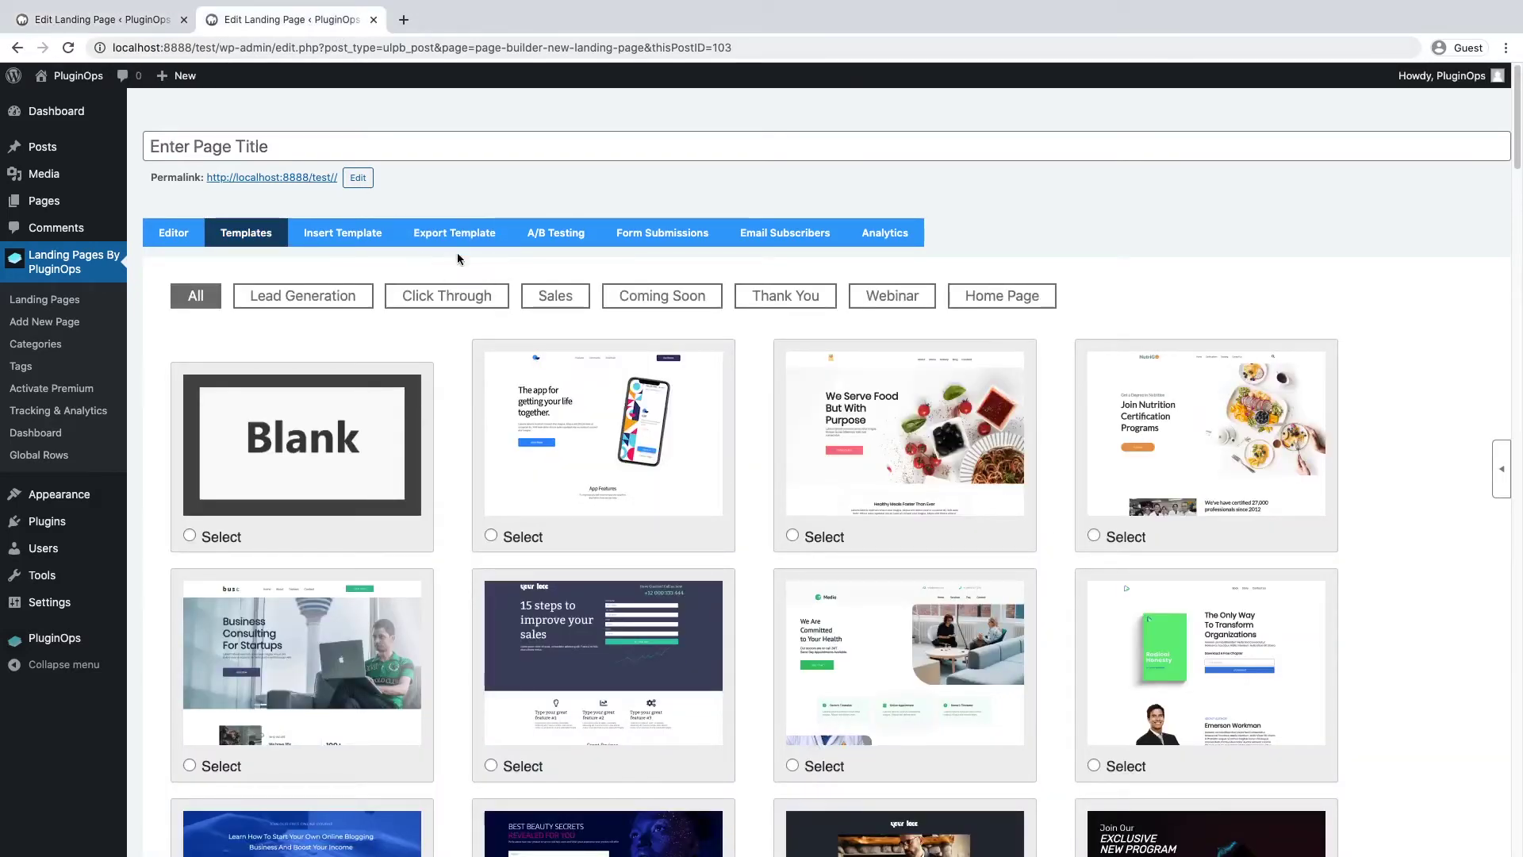
# Step: Paste the copied code into the new page's Export Template box, import it, and reload
pyautogui.click(453, 243)
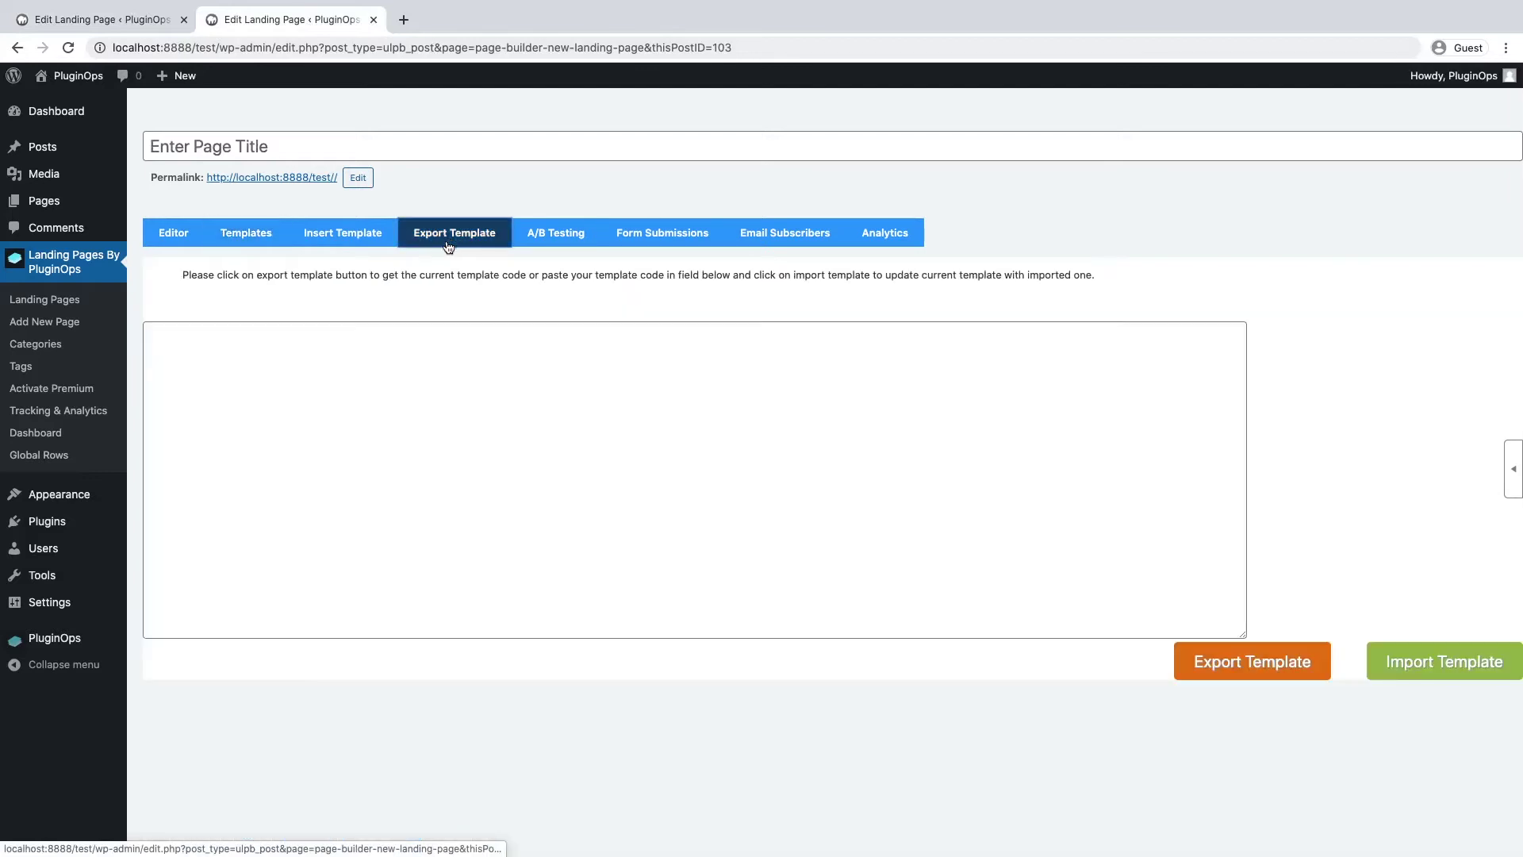
pyautogui.click(676, 484)
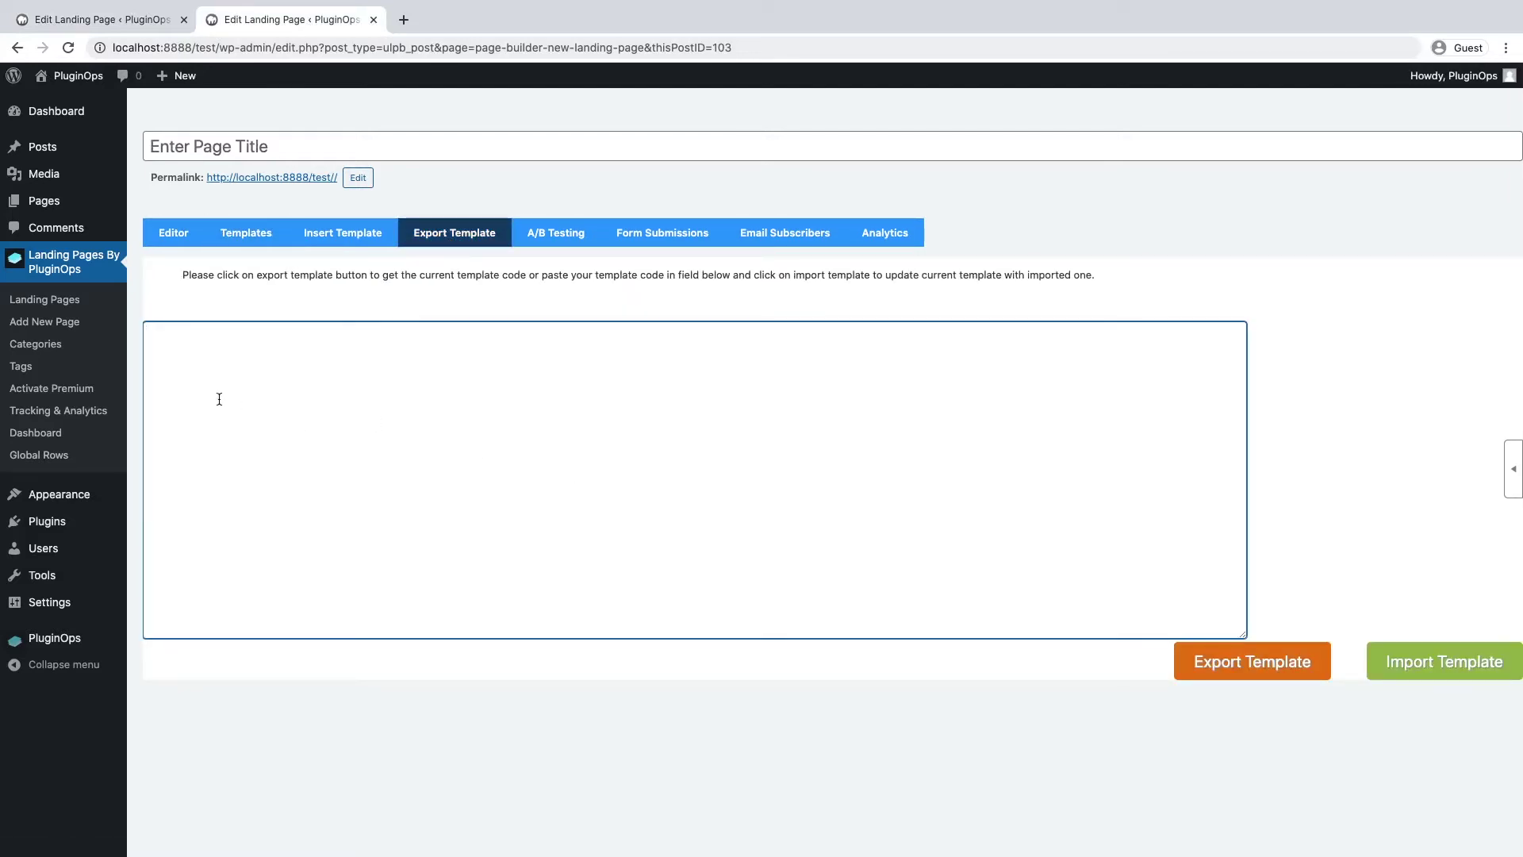
pyautogui.hotkey('ctrl', 'v')
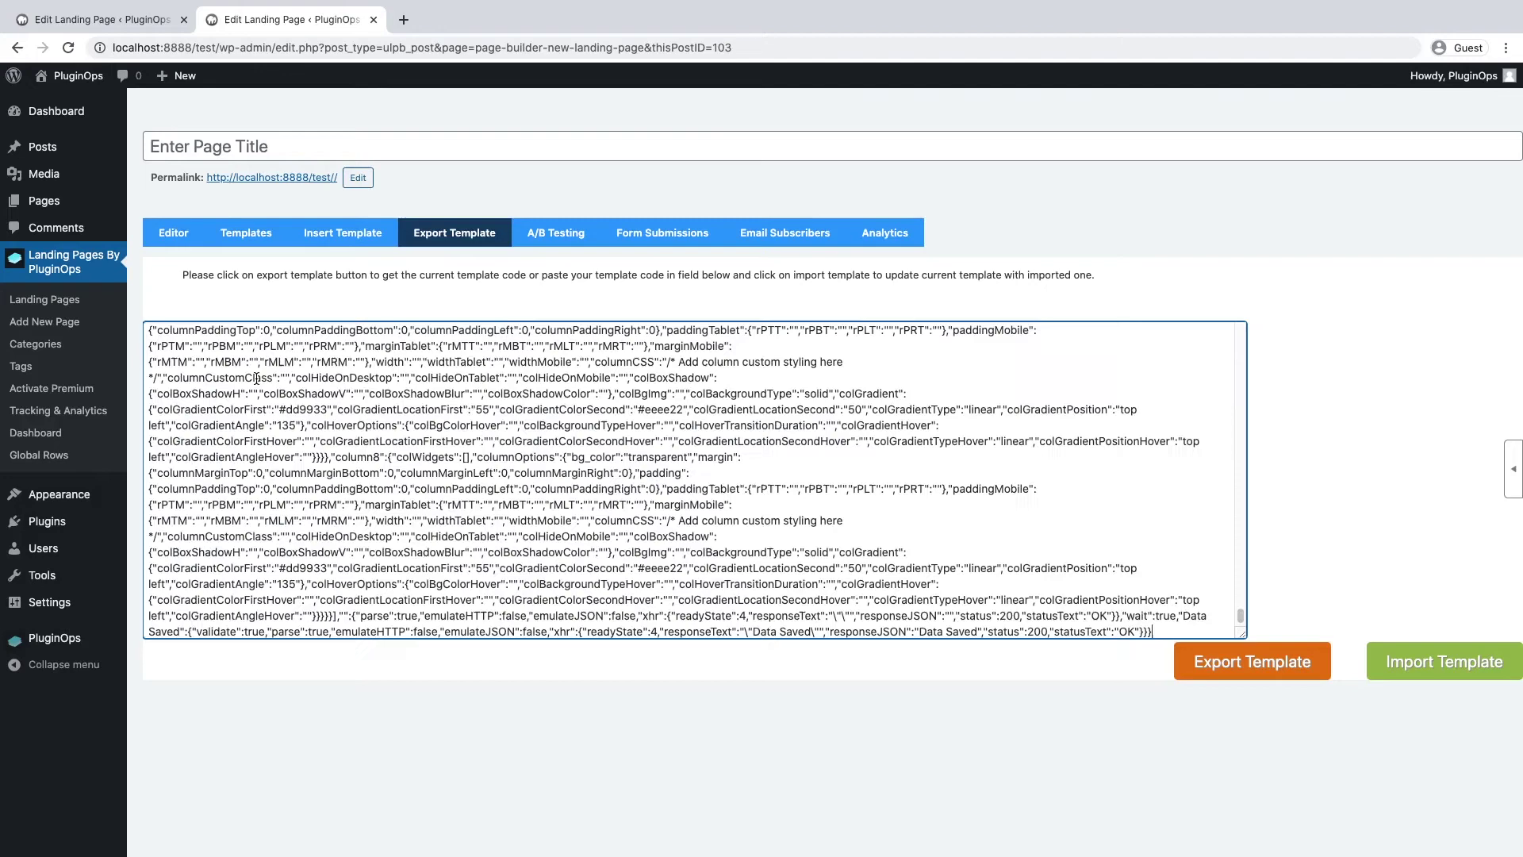
pyautogui.click(1444, 677)
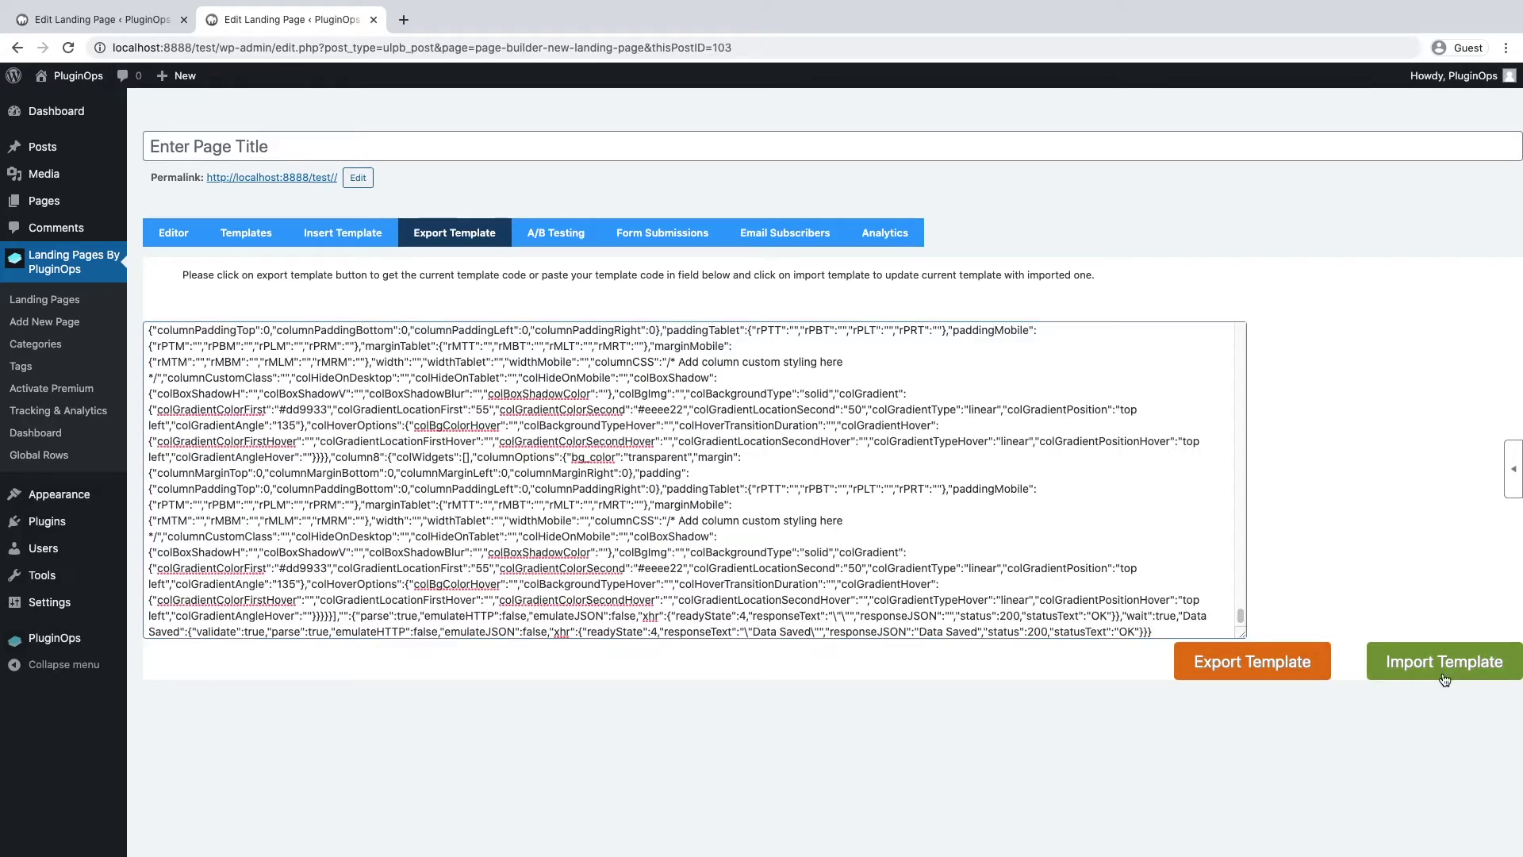
pyautogui.click(900, 138)
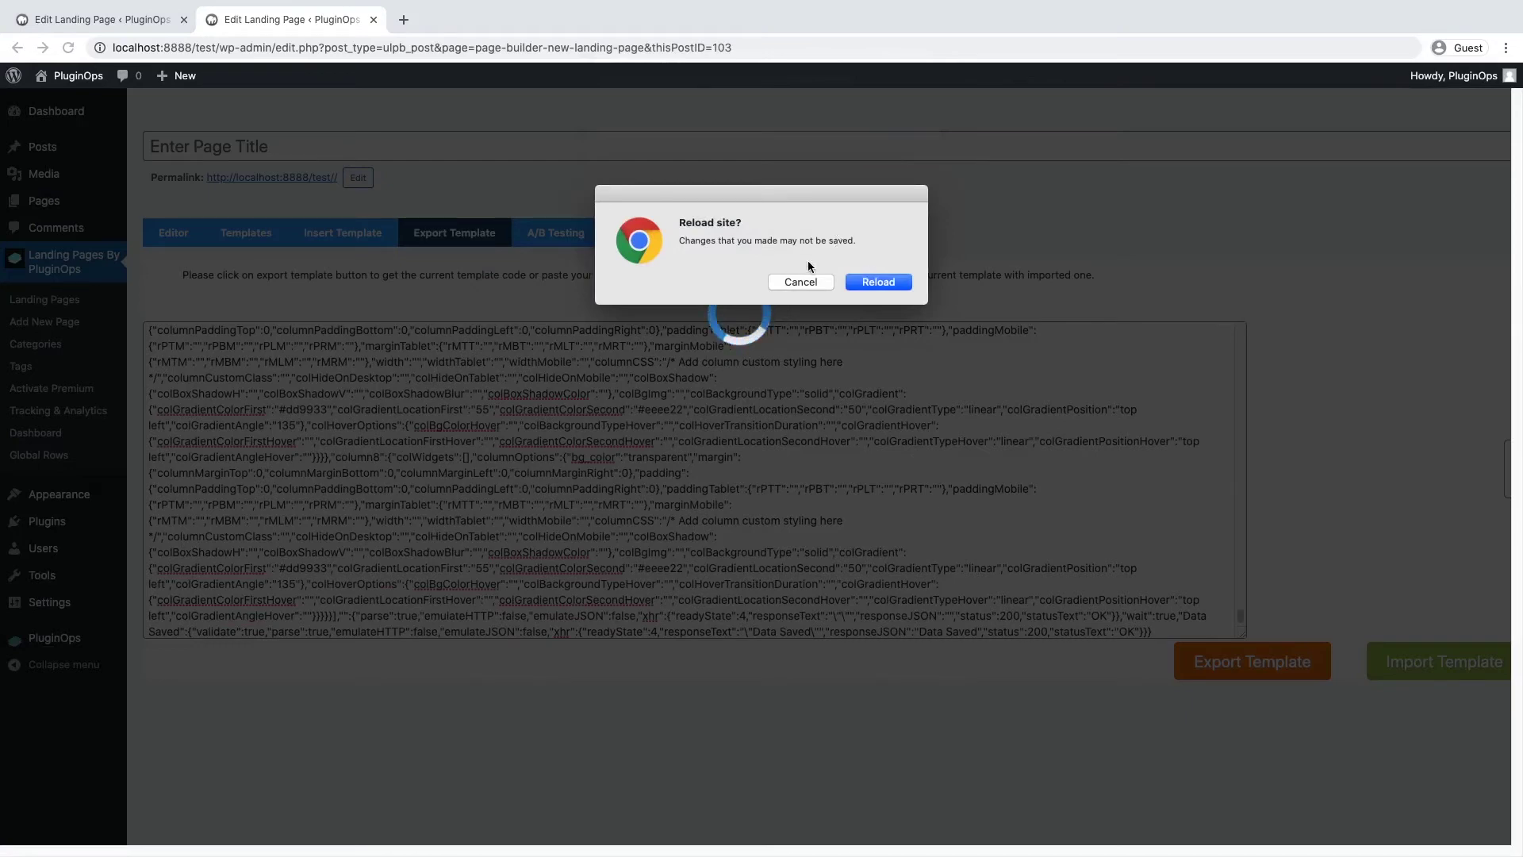
pyautogui.click(888, 284)
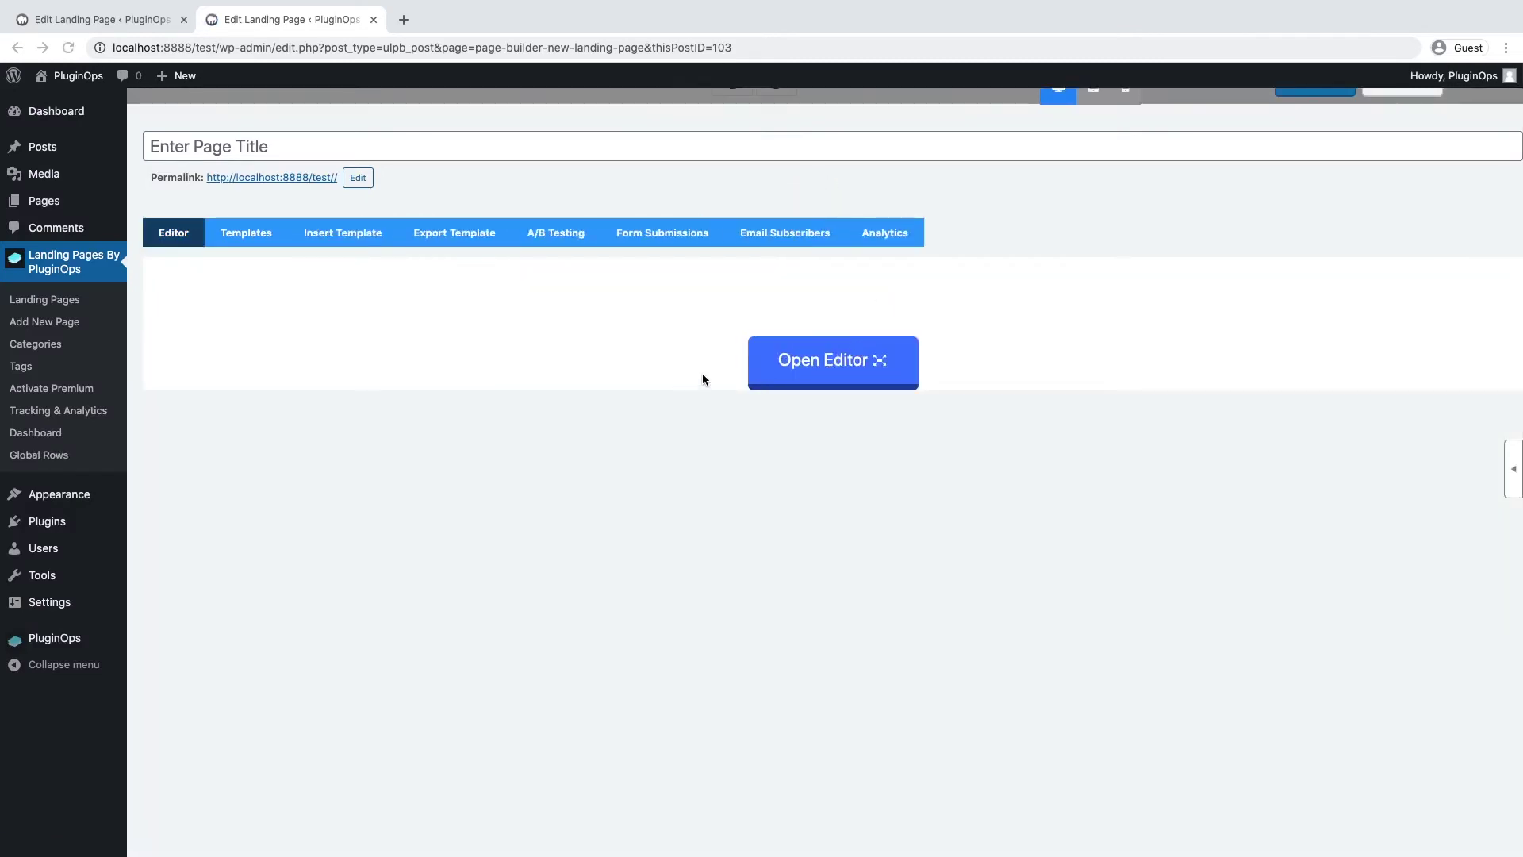
# Step: Open the untitled page with its imported dark layout in the page builder
pyautogui.click(797, 381)
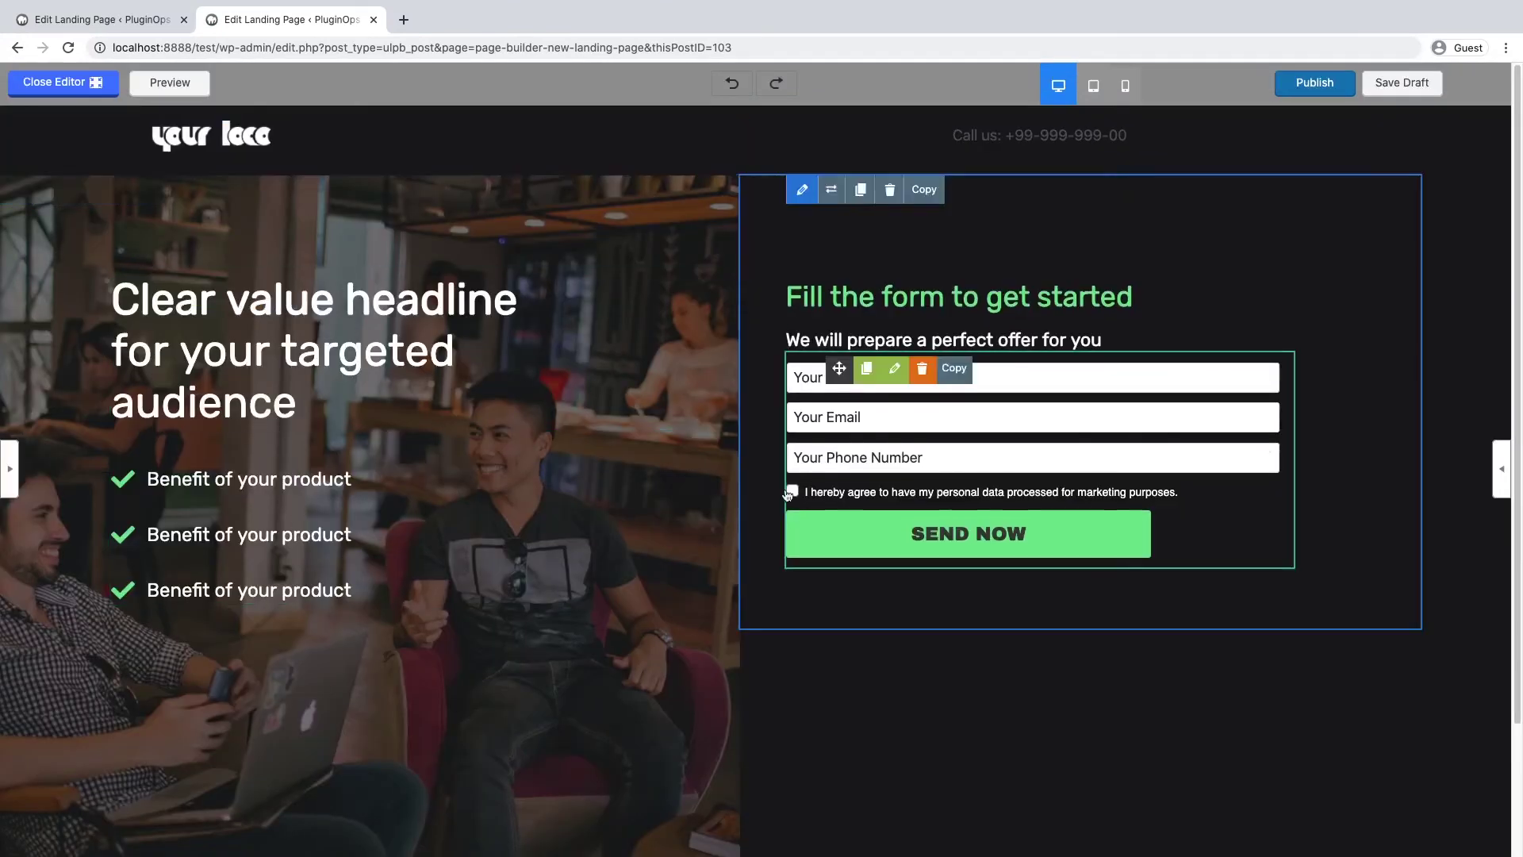
pyautogui.scroll(-2, 476, 477)
pyautogui.scroll(2, 464, 511)
pyautogui.scroll(-2, 450, 551)
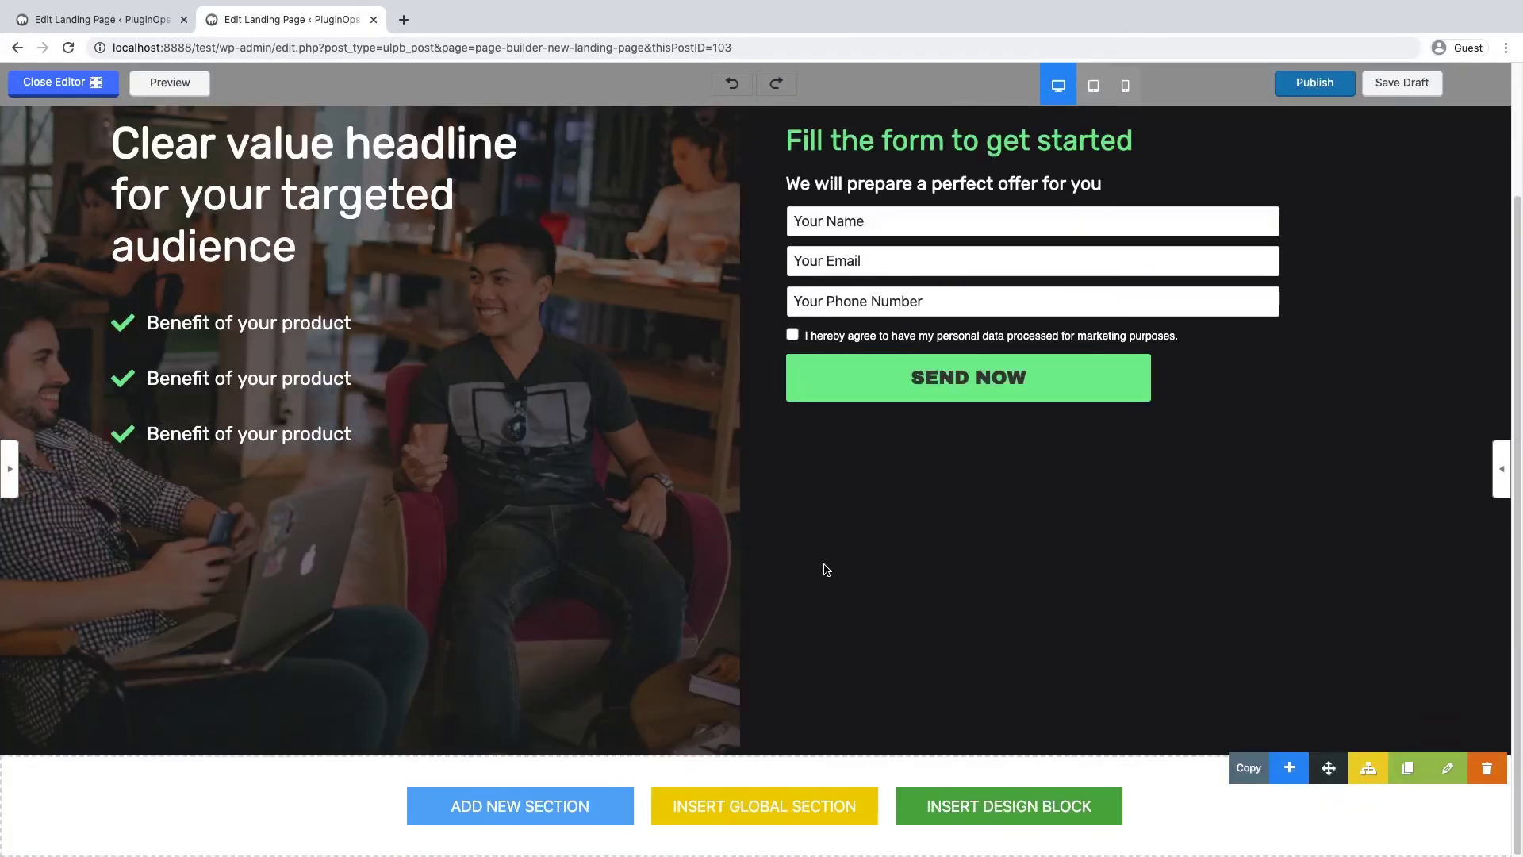
pyautogui.scroll(1, 823, 568)
pyautogui.scroll(1, 830, 558)
pyautogui.scroll(-1, 829, 558)
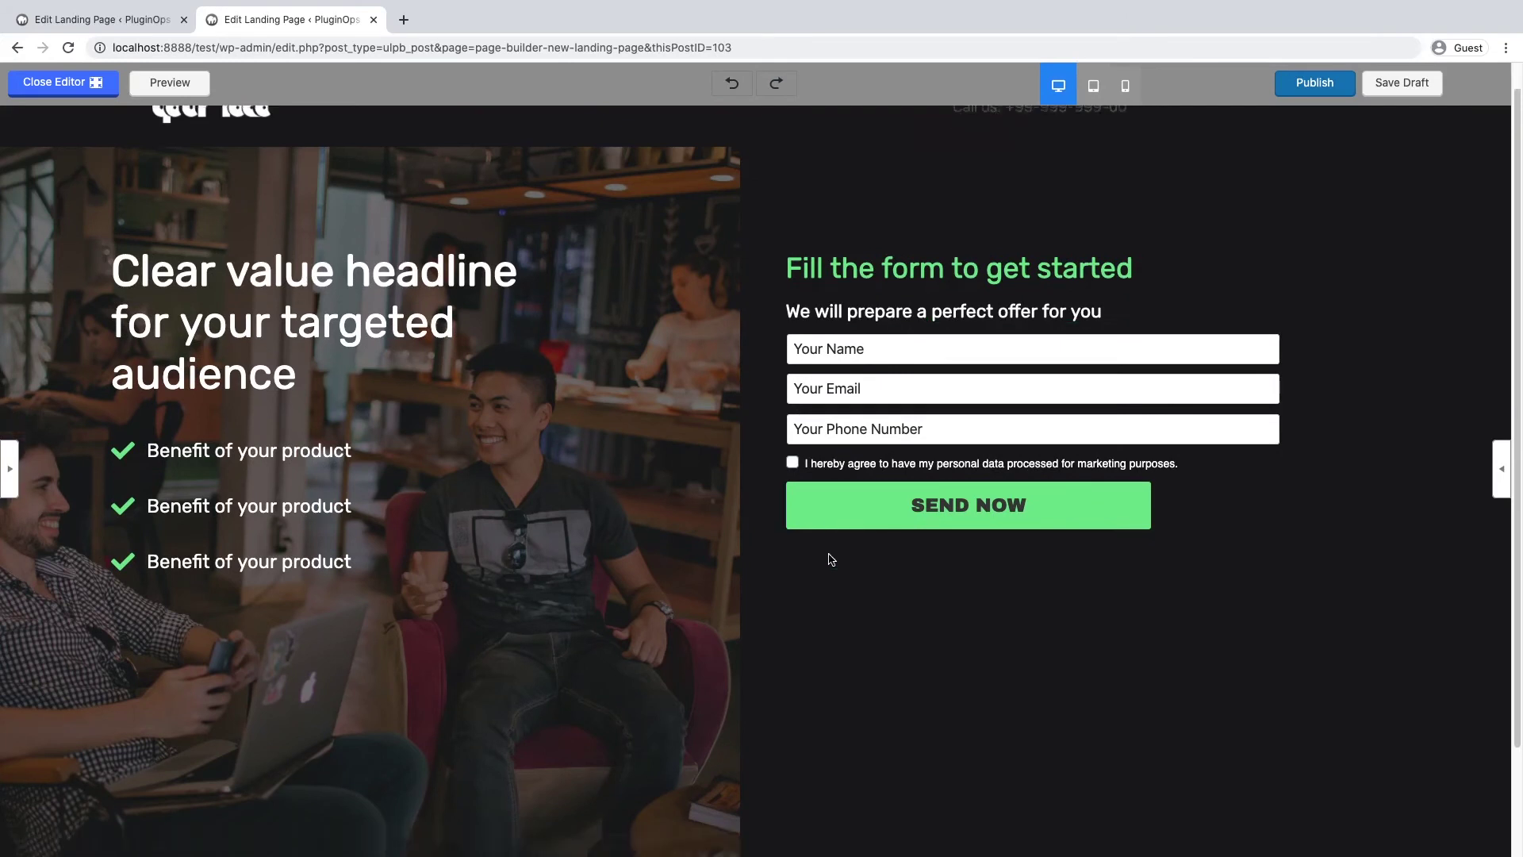
pyautogui.scroll(1, 826, 556)
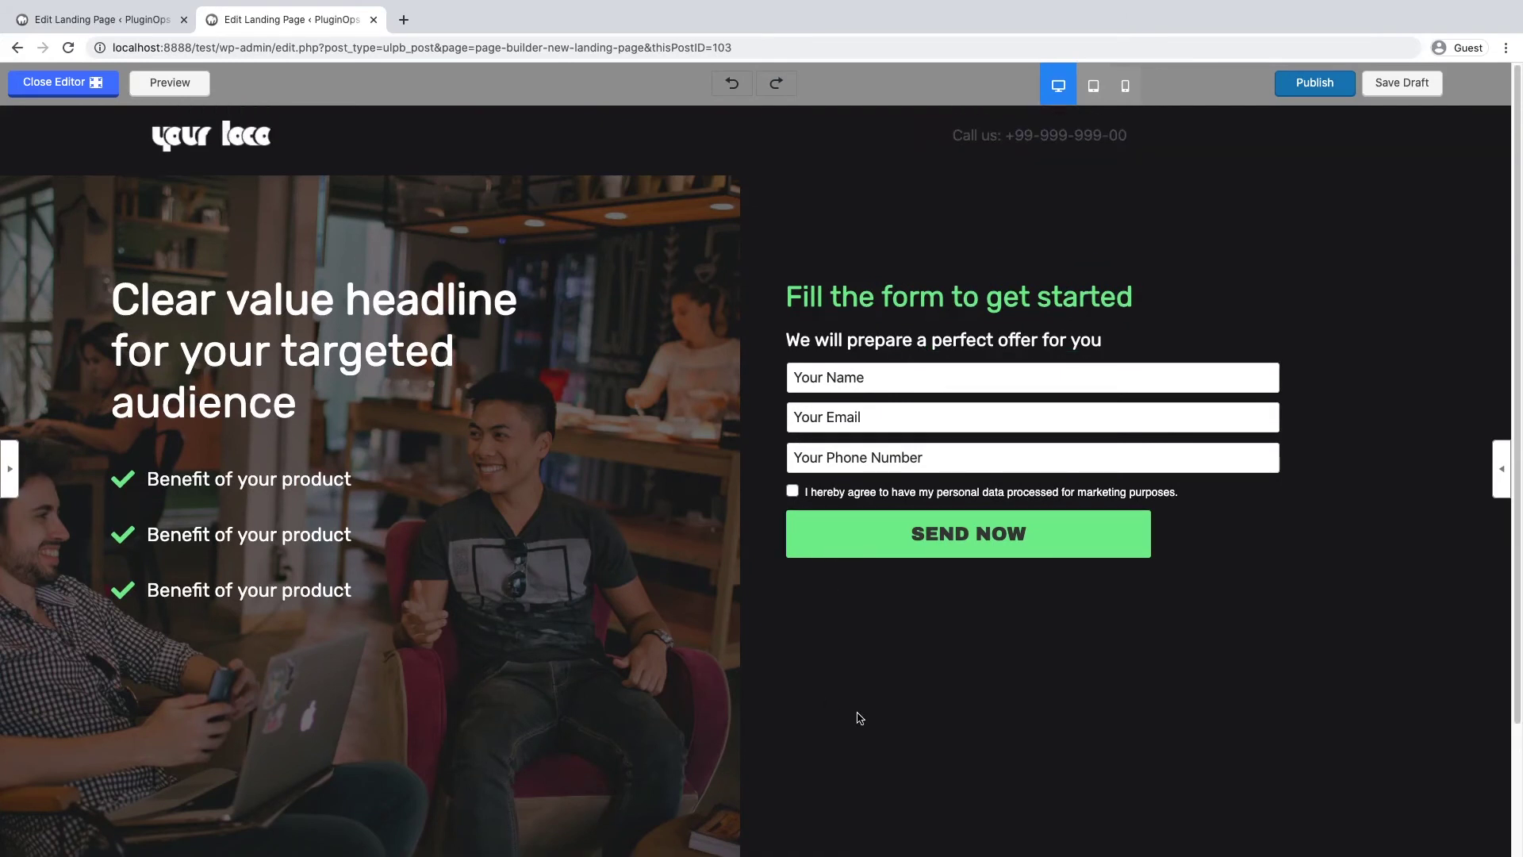